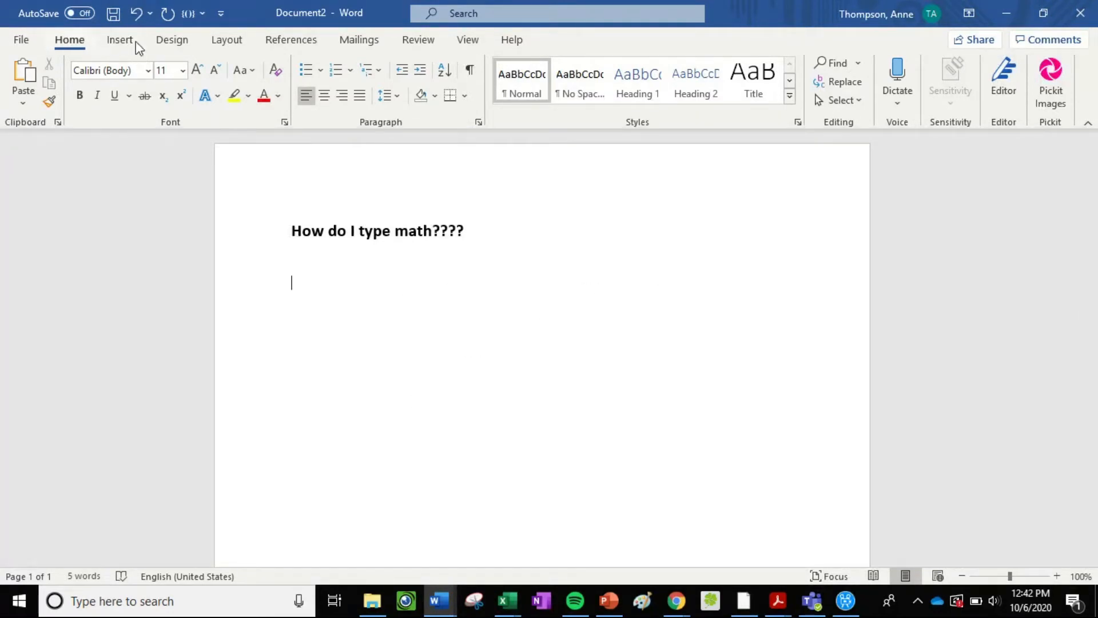
# Insert a new equation below the heading and enter √18 = using the square root structure.
pyautogui.click(118, 41)
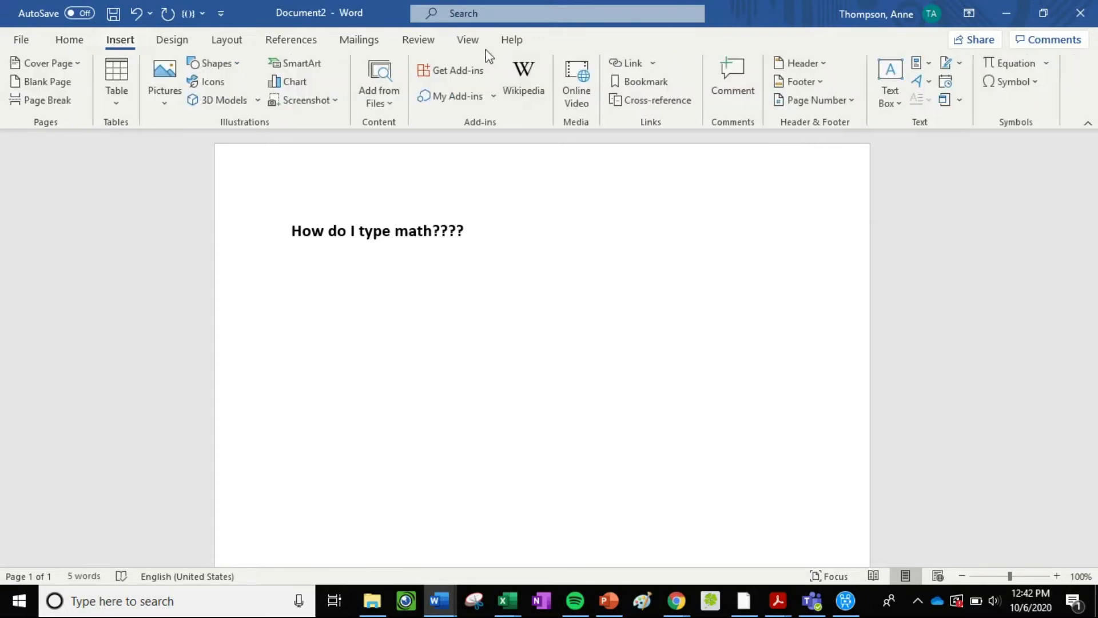
pyautogui.click(1008, 64)
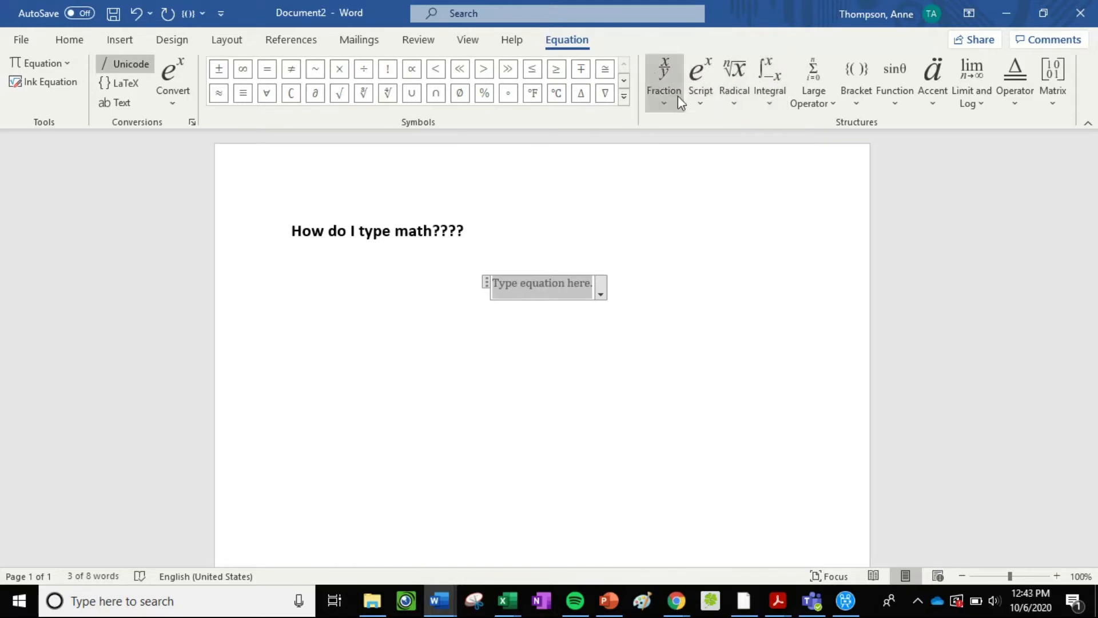
pyautogui.click(734, 78)
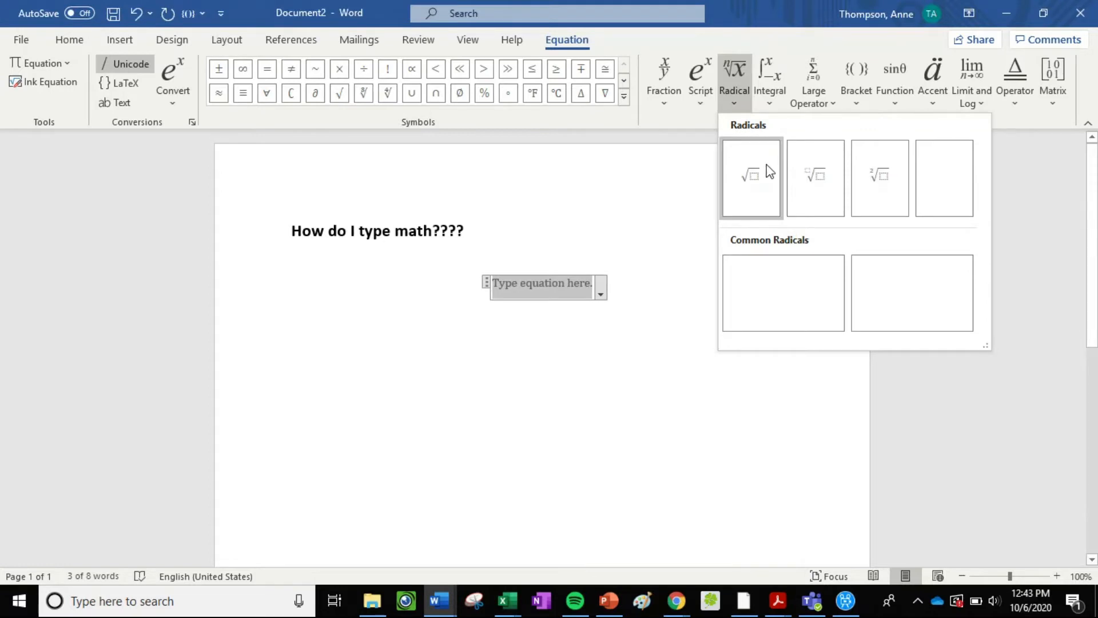
pyautogui.click(754, 172)
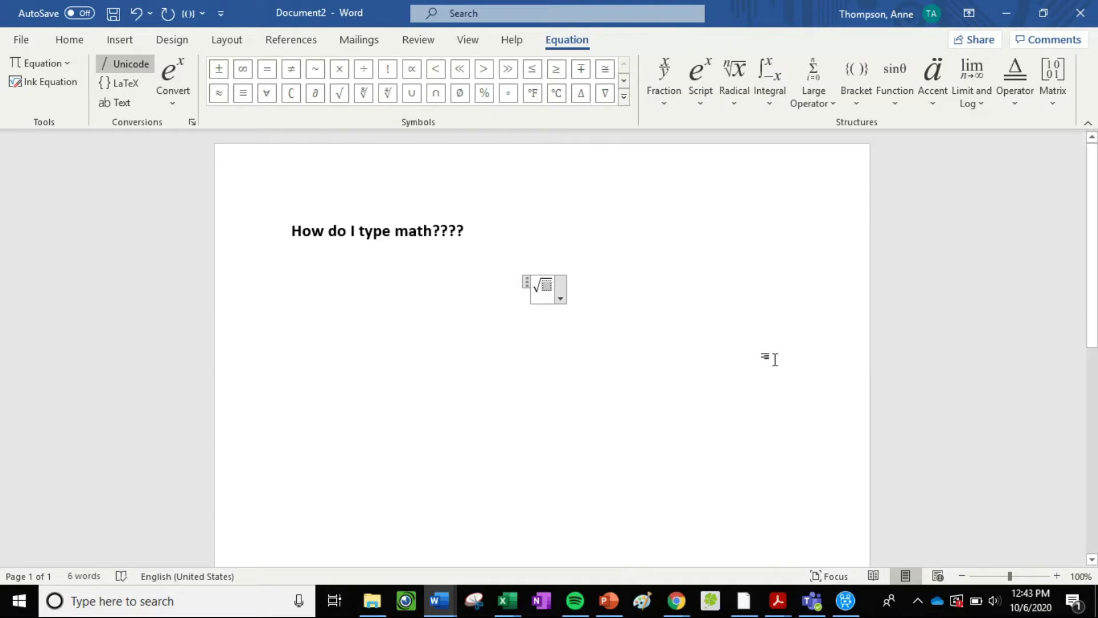
pyautogui.write('18 ')
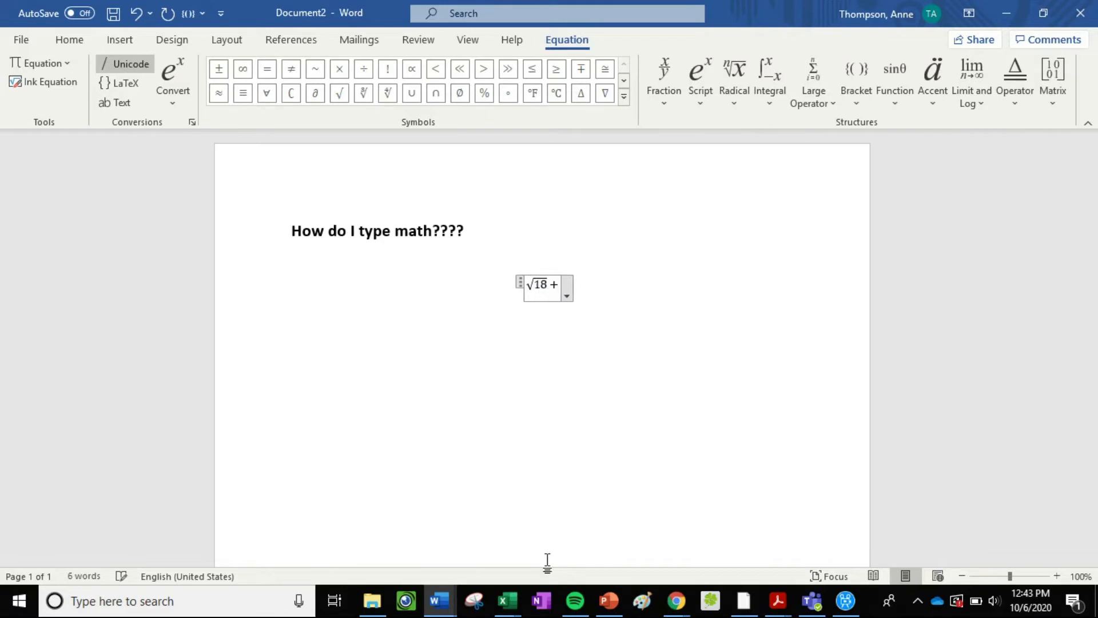
pyautogui.write('=')
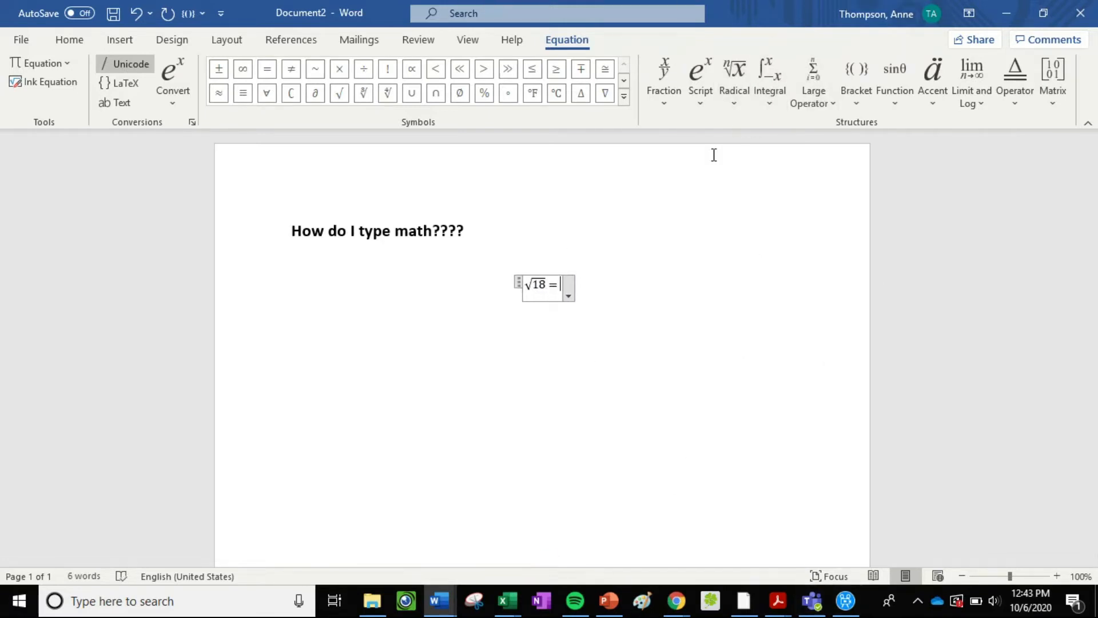
# Complete the equation's right-hand side with x³ using the superscript structure, and leave the equation.
pyautogui.click(700, 81)
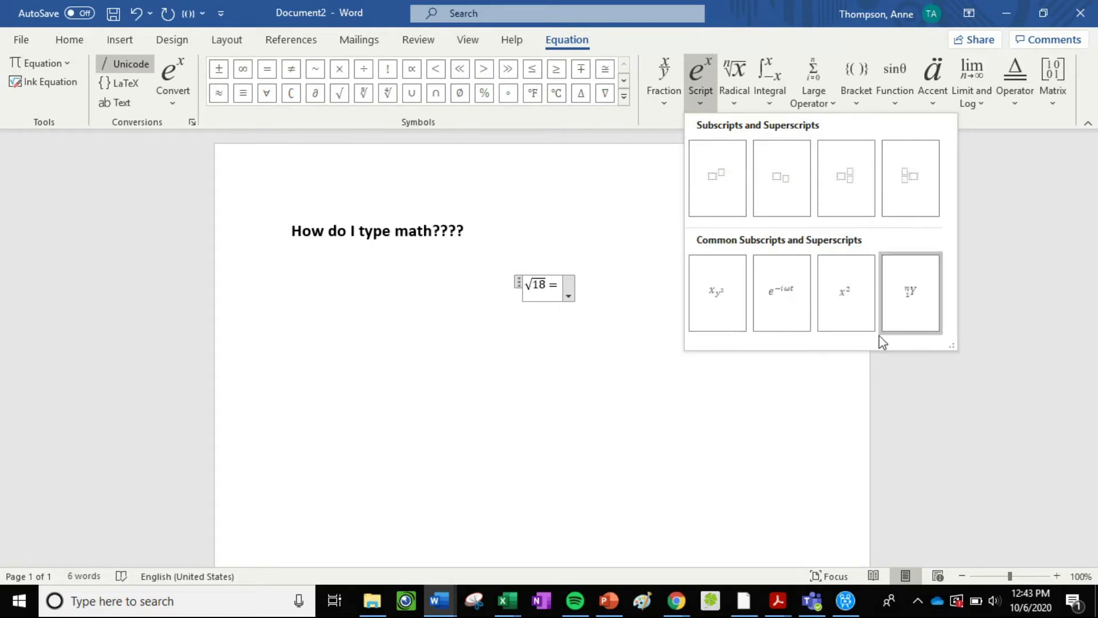
pyautogui.click(718, 179)
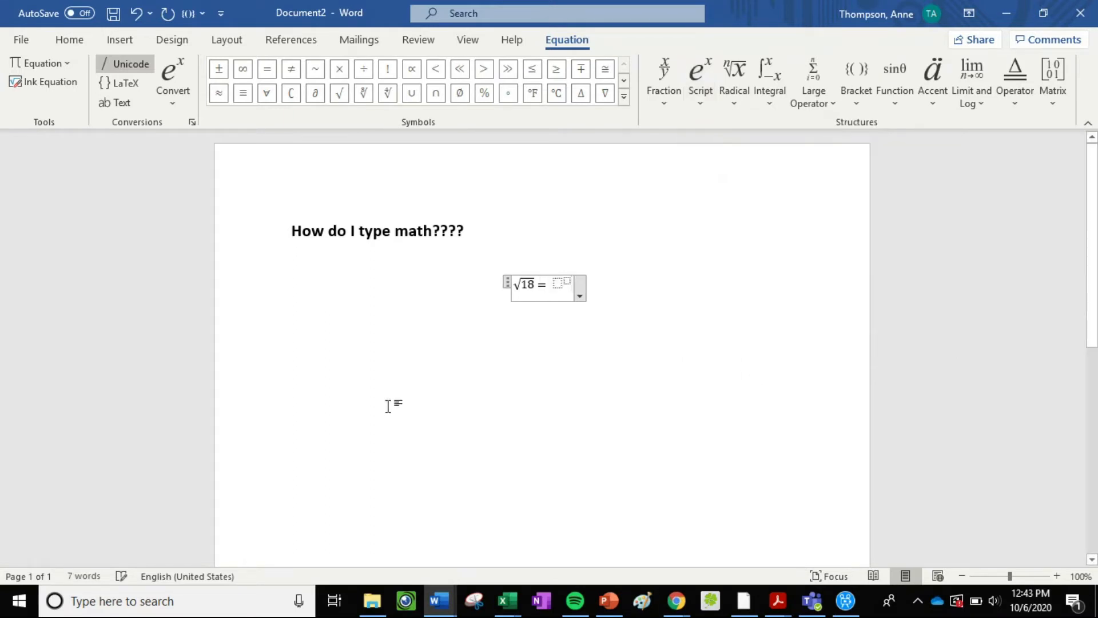
pyautogui.press('Left')
pyautogui.press('Left')
pyautogui.write('x')
pyautogui.press('Right')
pyautogui.write('3')
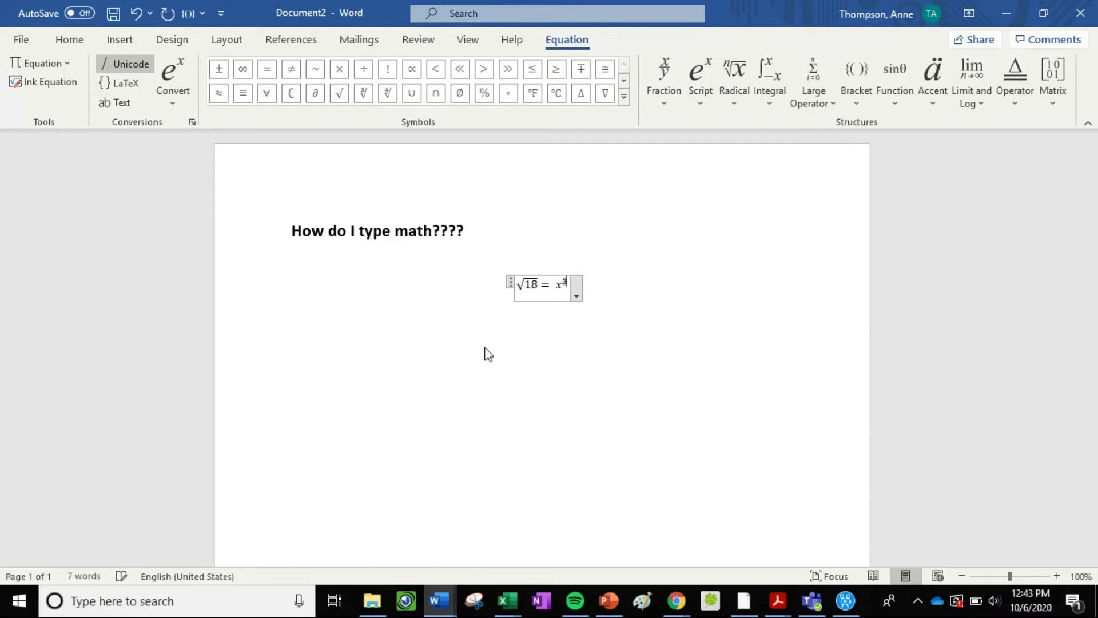
pyautogui.click(647, 326)
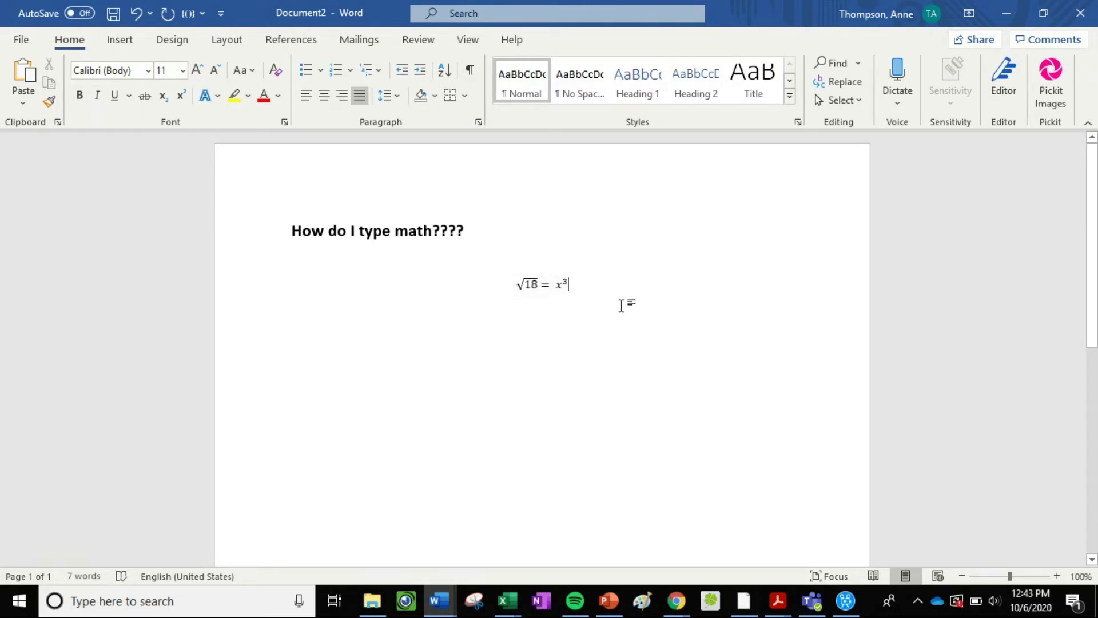
# Insert a second equation two lines below the first and enter the stacked fraction 1/4.
pyautogui.press('Return')
pyautogui.press('Return')
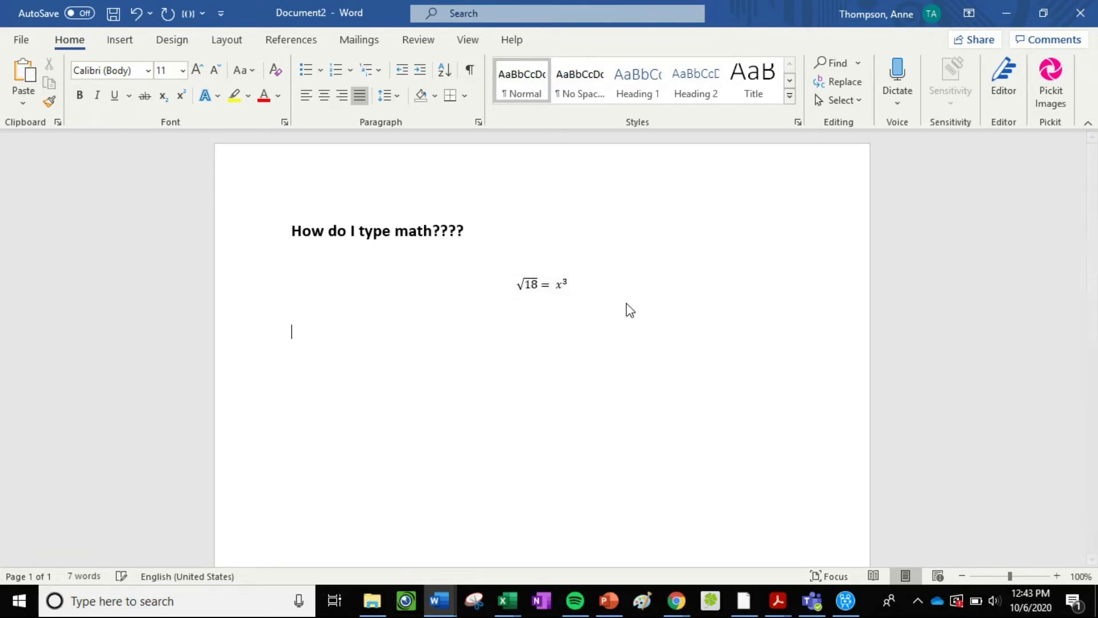
pyautogui.click(124, 47)
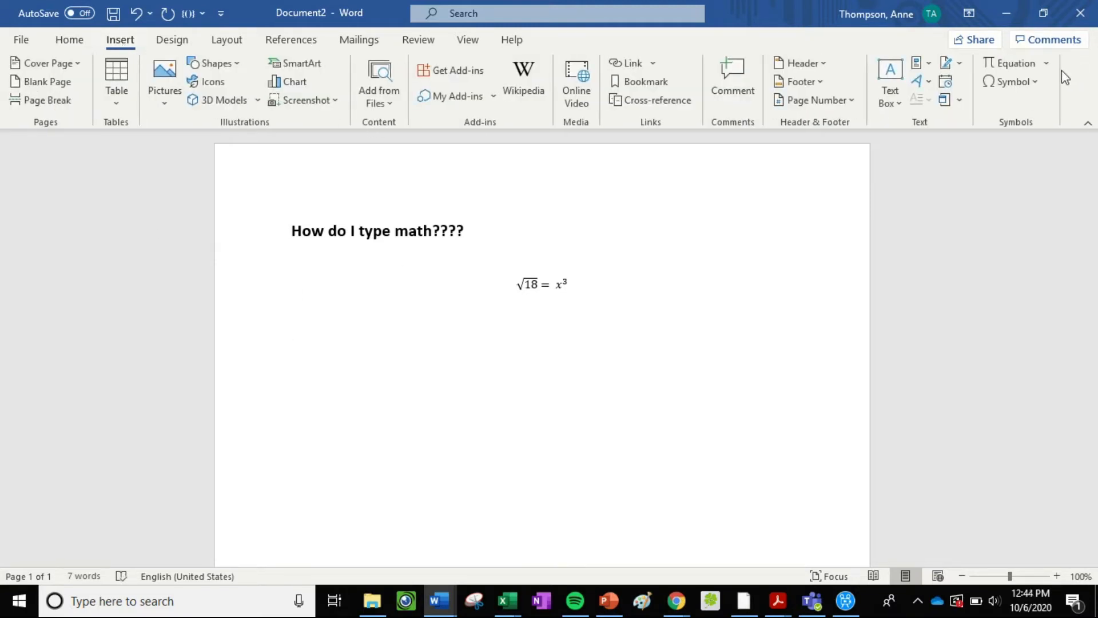
pyautogui.click(1010, 67)
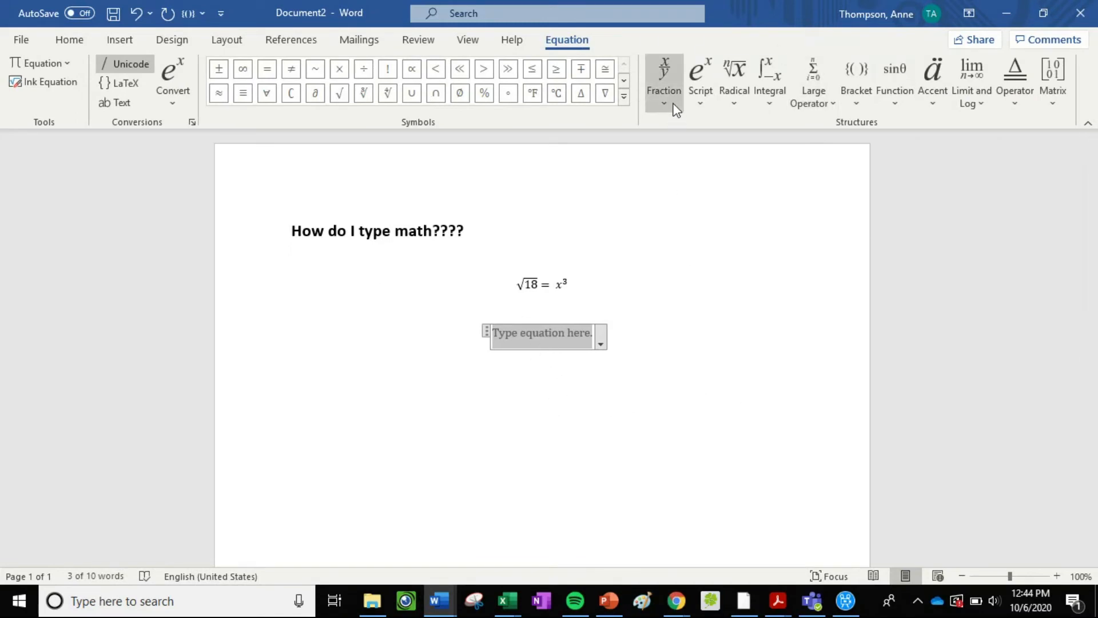
pyautogui.click(661, 71)
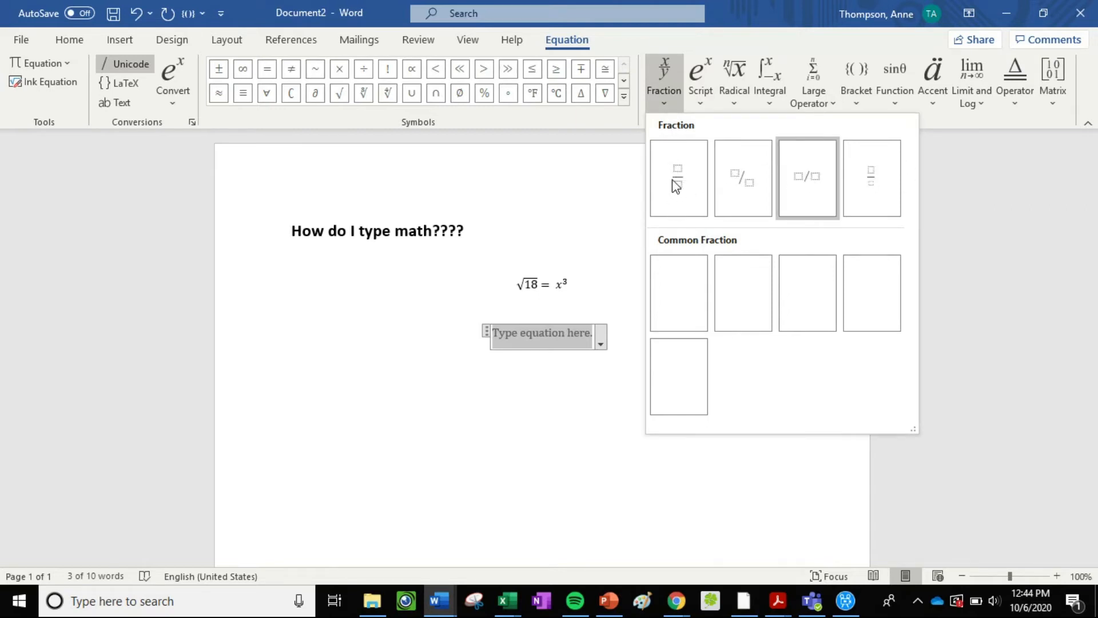
pyautogui.click(673, 182)
pyautogui.click(672, 177)
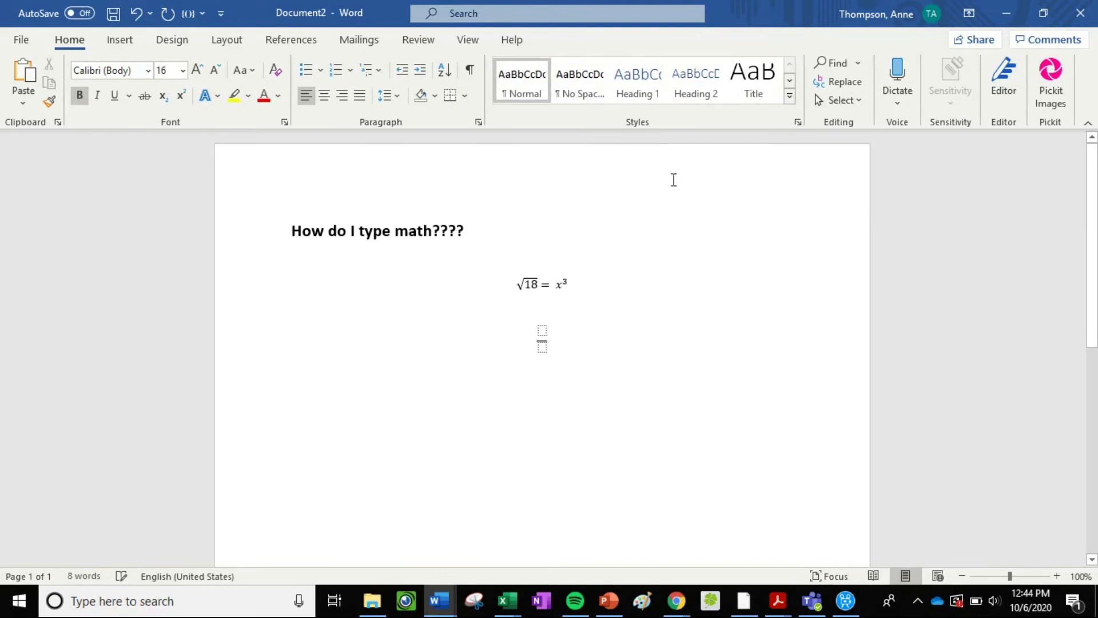
pyautogui.click(543, 332)
pyautogui.write('1')
pyautogui.press('Down')
pyautogui.write('4')
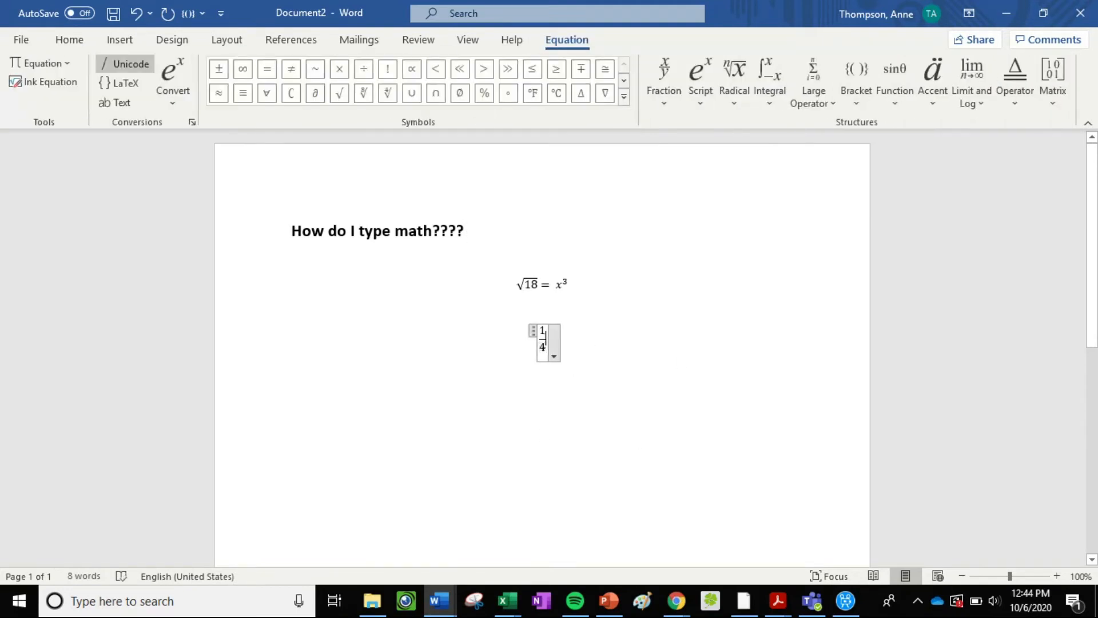
# Continue the second equation after the fraction with x and the ≥ symbol.
pyautogui.press('Right')
pyautogui.write('x')
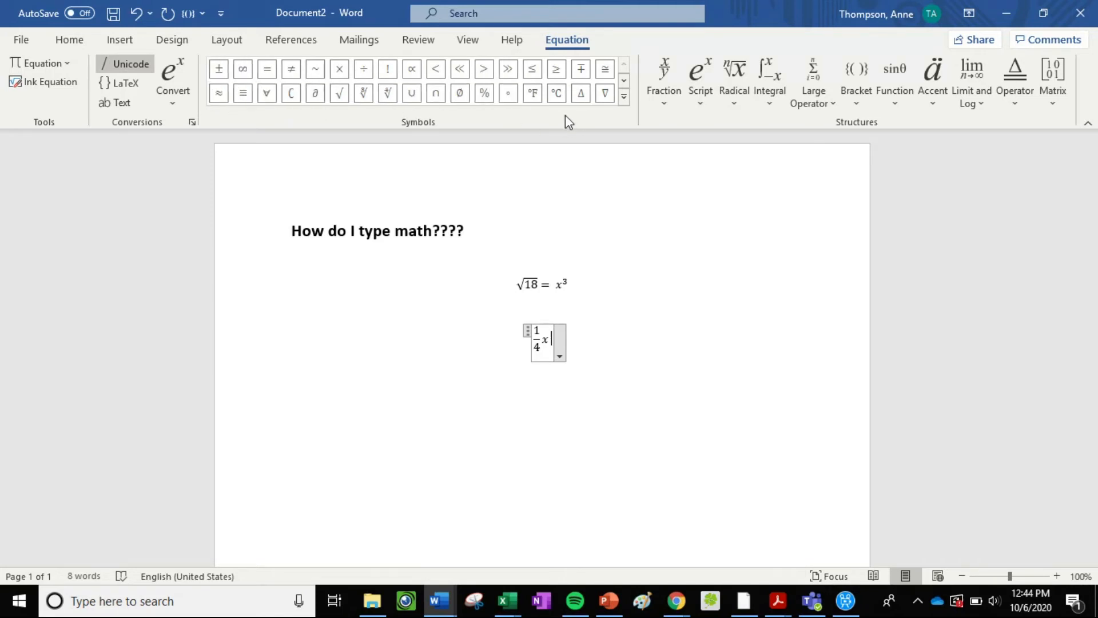
pyautogui.click(556, 68)
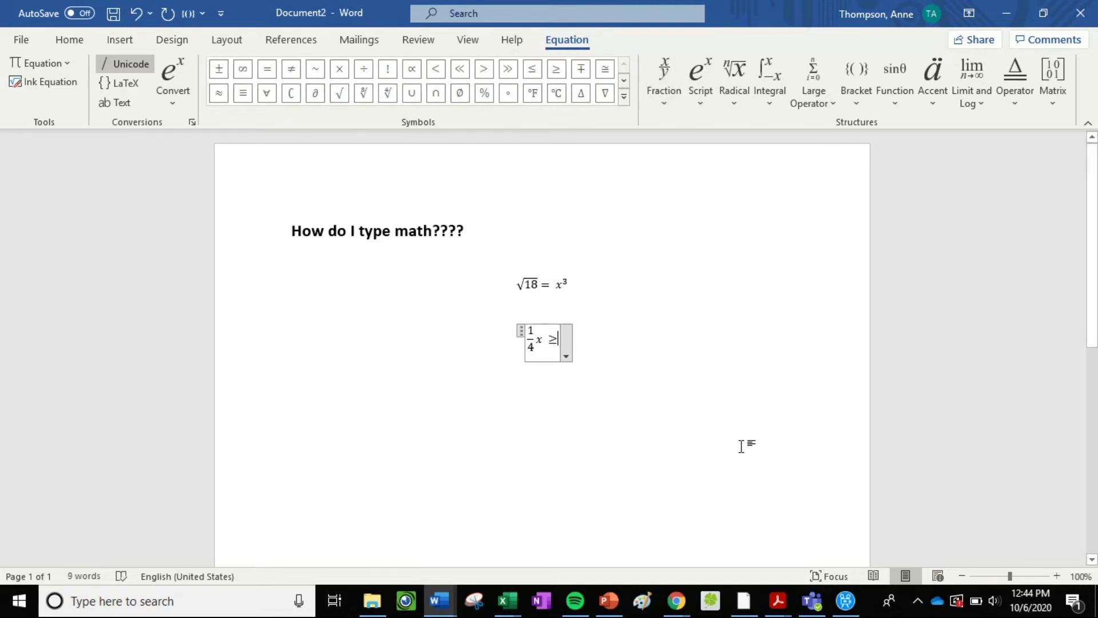
# Finish the inequality's right-hand side with √x followed by y², using a square root and a superscript structure.
pyautogui.click(737, 68)
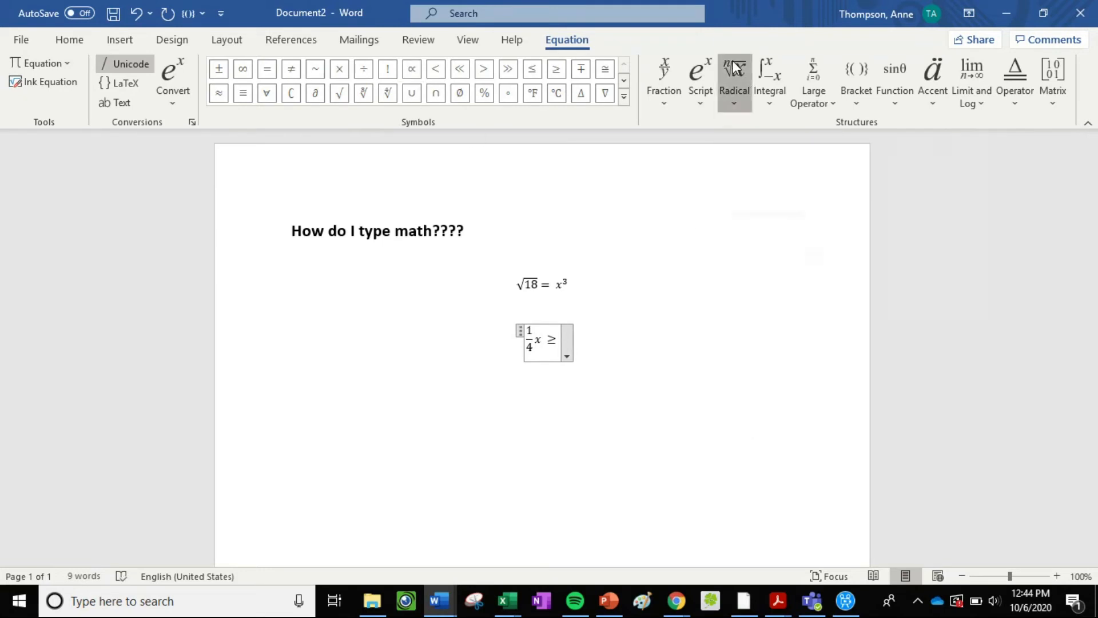
pyautogui.click(754, 174)
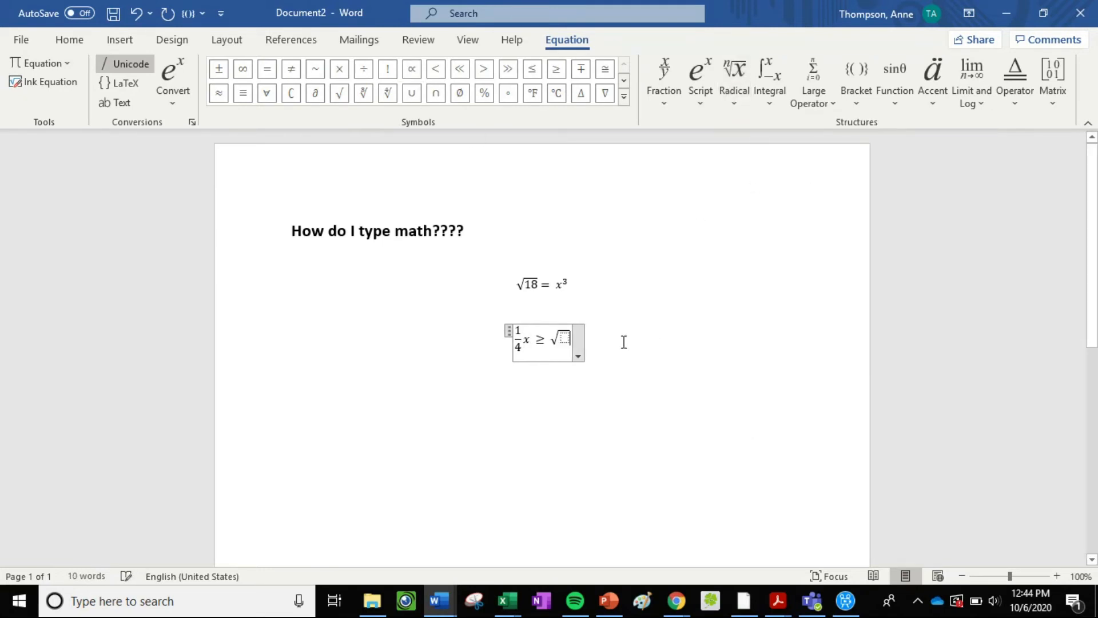
pyautogui.click(701, 85)
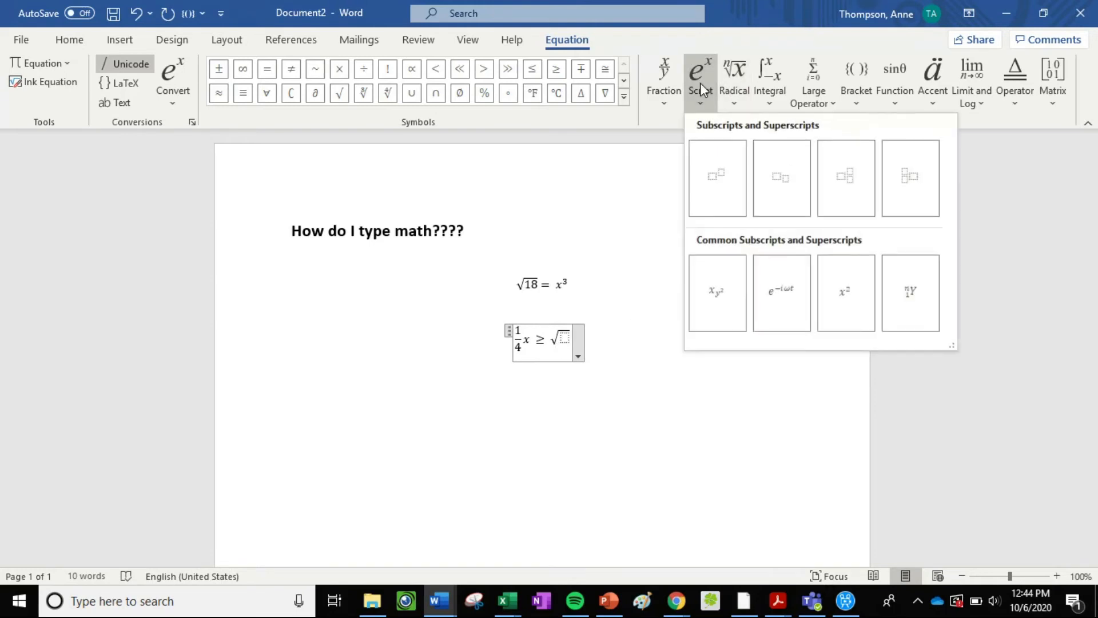
pyautogui.click(721, 180)
pyautogui.click(555, 339)
pyautogui.write('x')
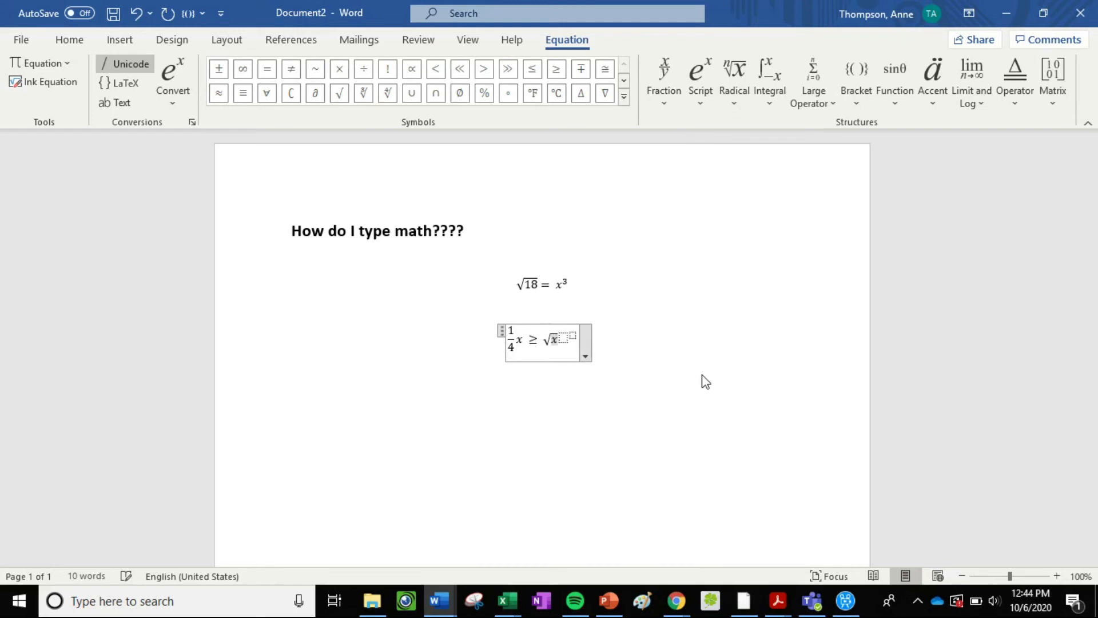
pyautogui.write('y')
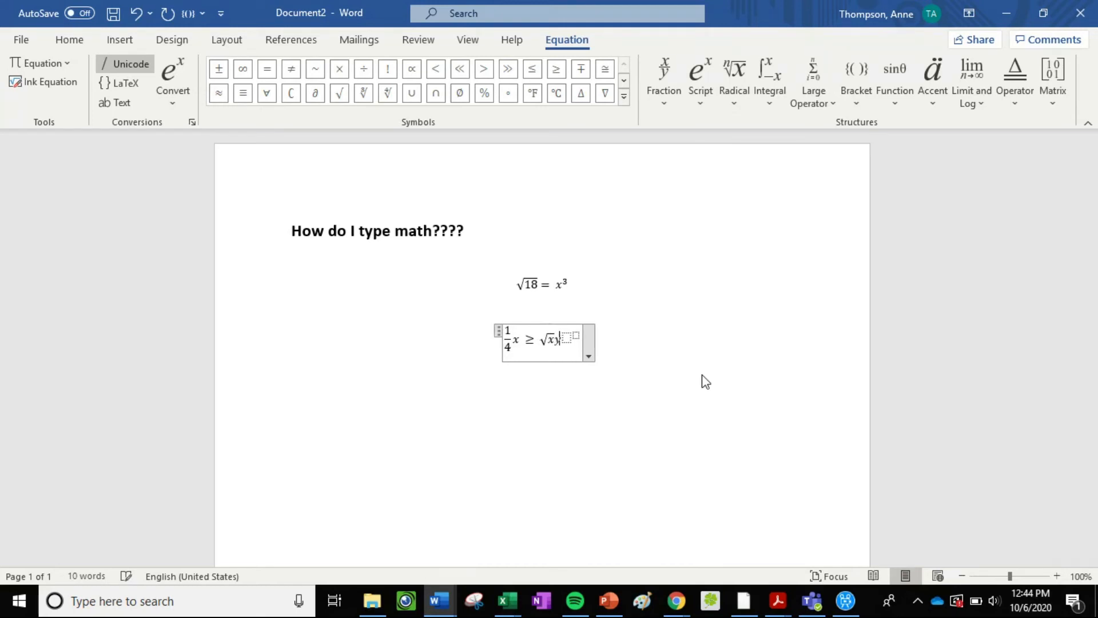
pyautogui.press('BackSpace')
pyautogui.press('Right')
pyautogui.write('y')
pyautogui.write('2')
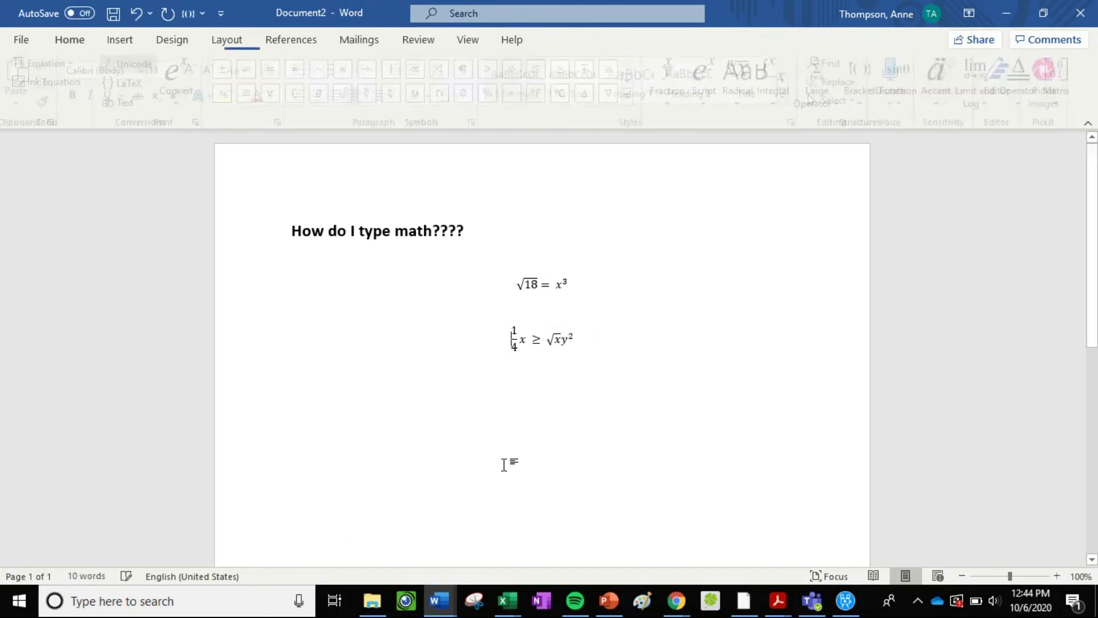
pyautogui.click(611, 332)
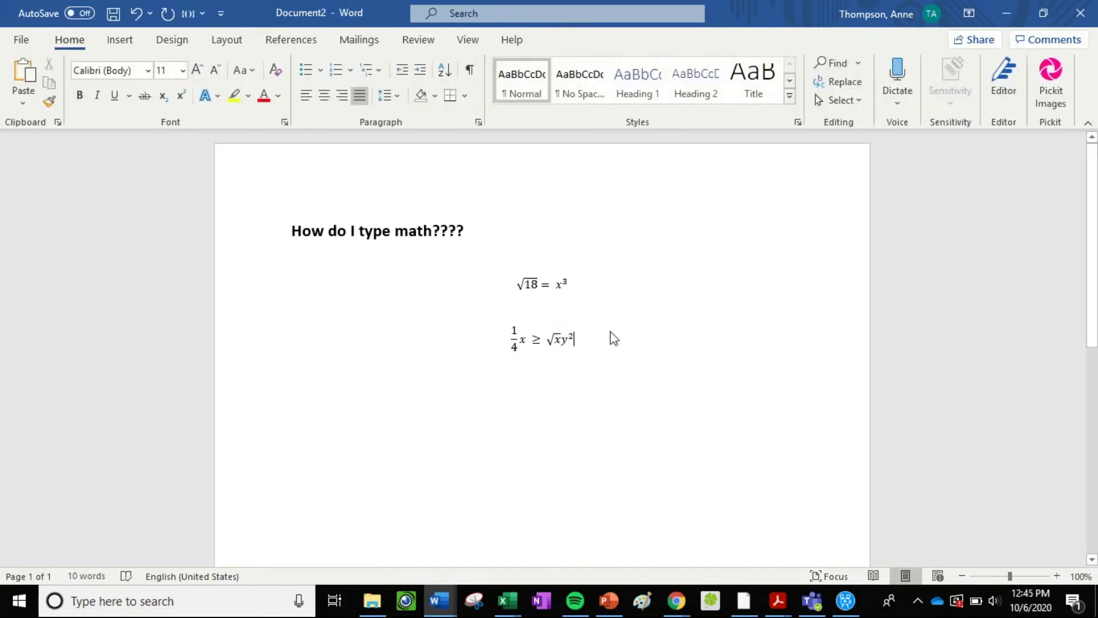
# Insert a third equation below the inequality and enter −r between absolute value bars.
pyautogui.press('Return')
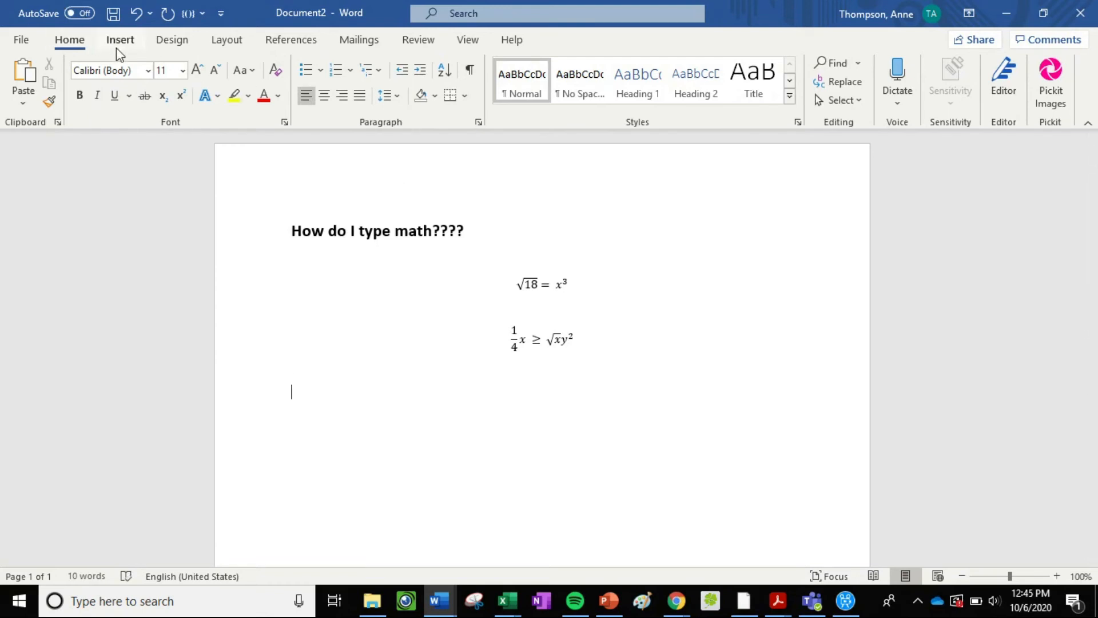
pyautogui.click(120, 41)
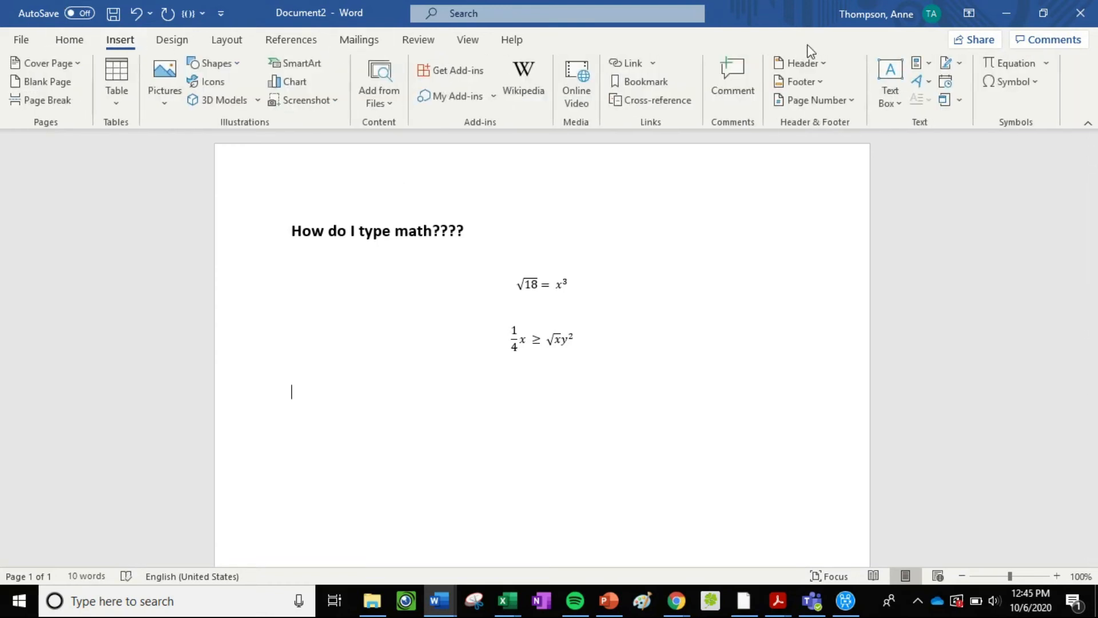
pyautogui.click(1006, 64)
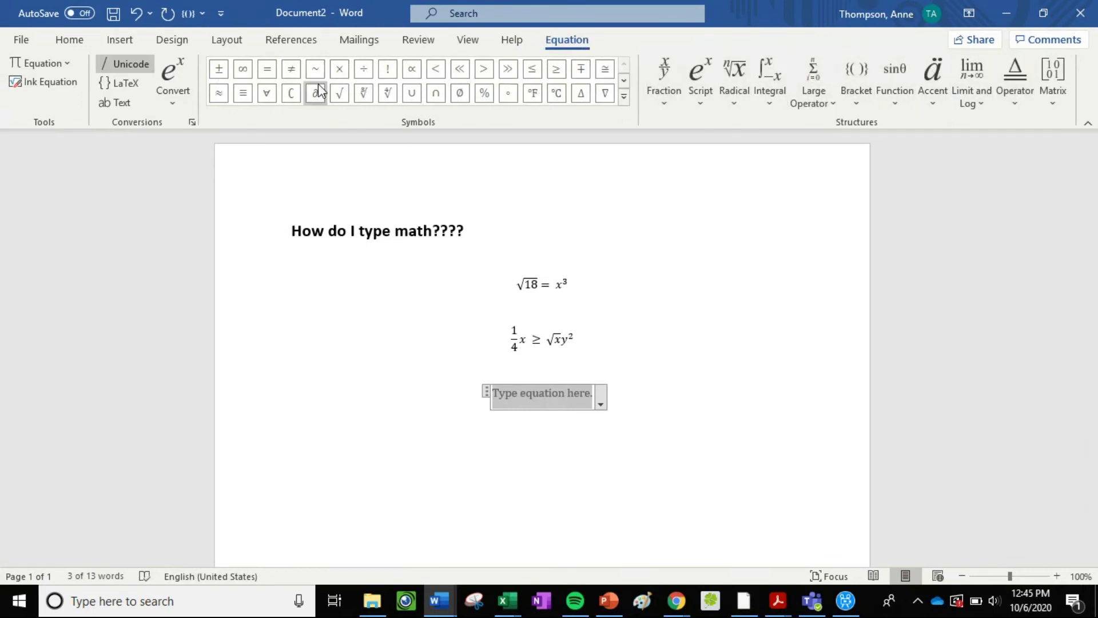
pyautogui.click(858, 87)
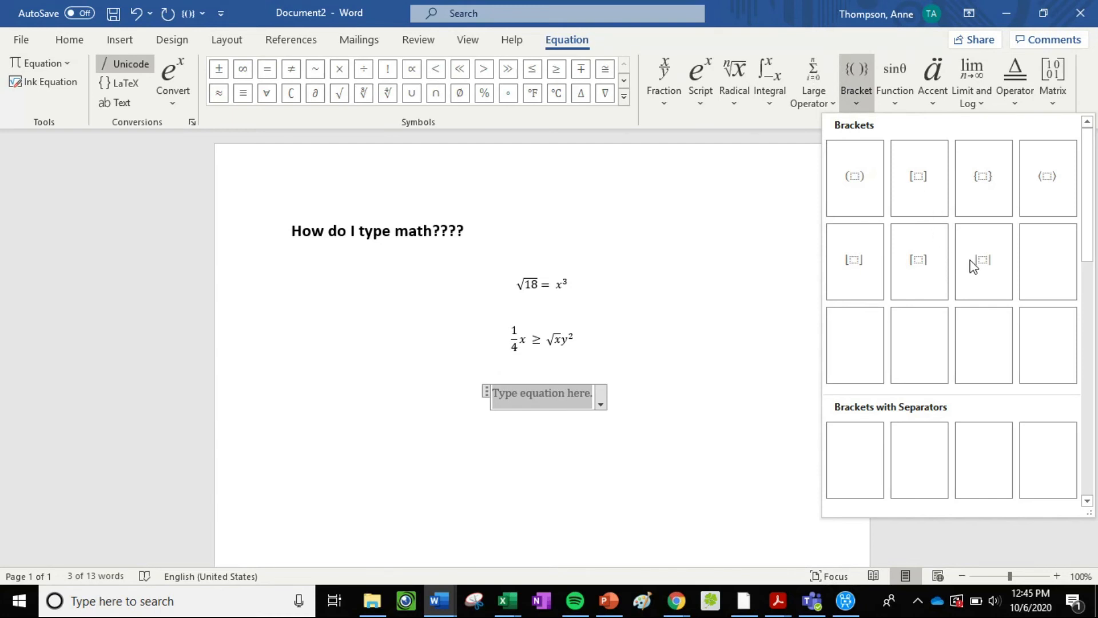
pyautogui.click(995, 279)
pyautogui.click(671, 378)
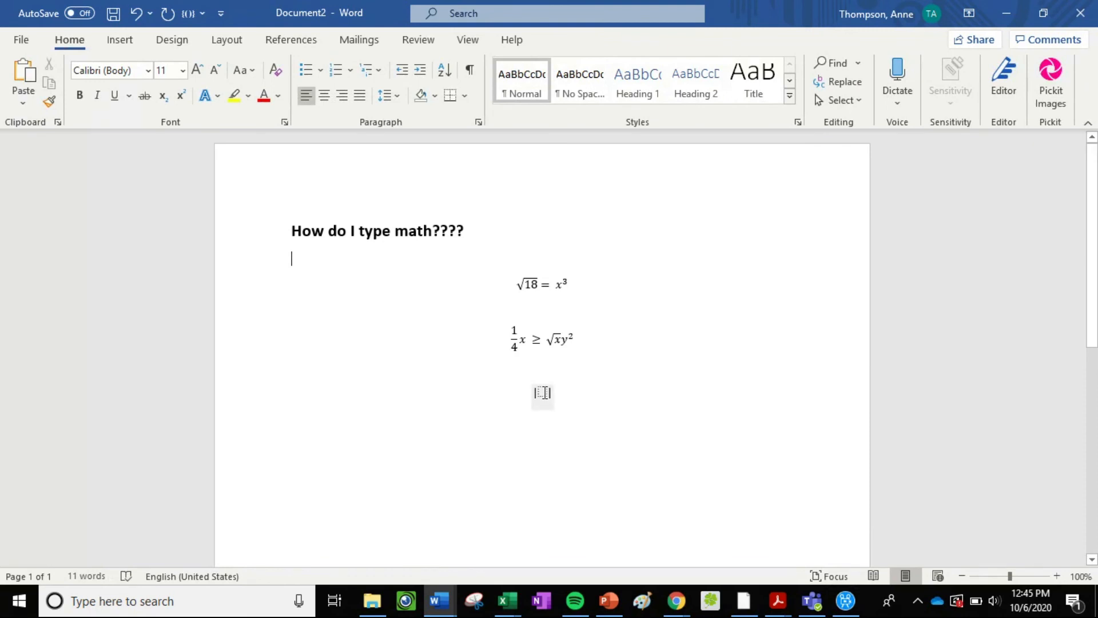
pyautogui.click(543, 393)
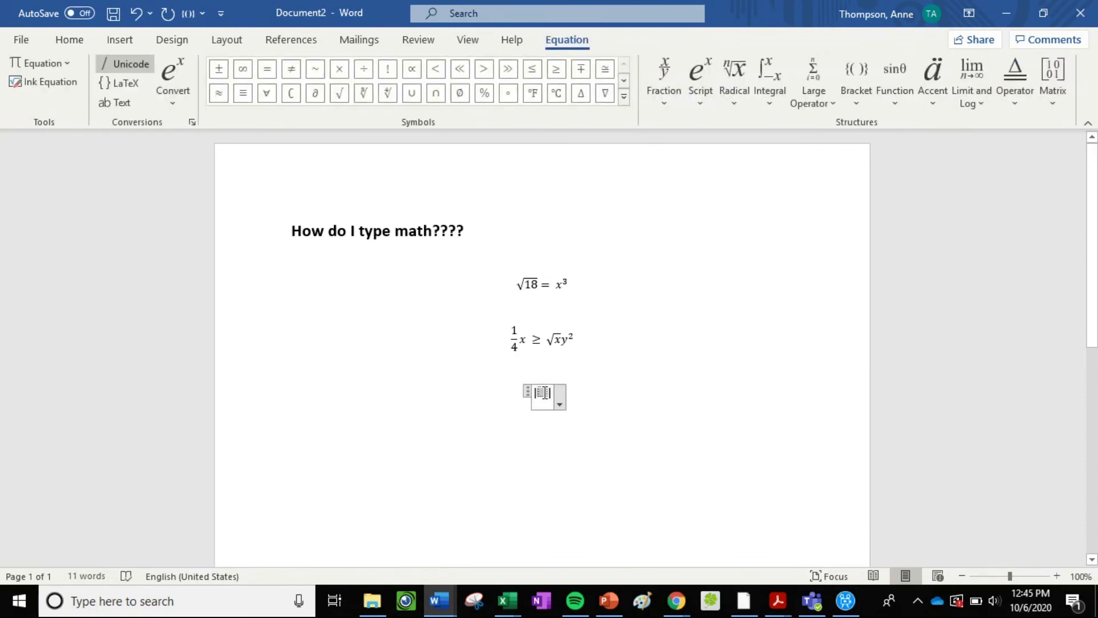
pyautogui.write('-r')
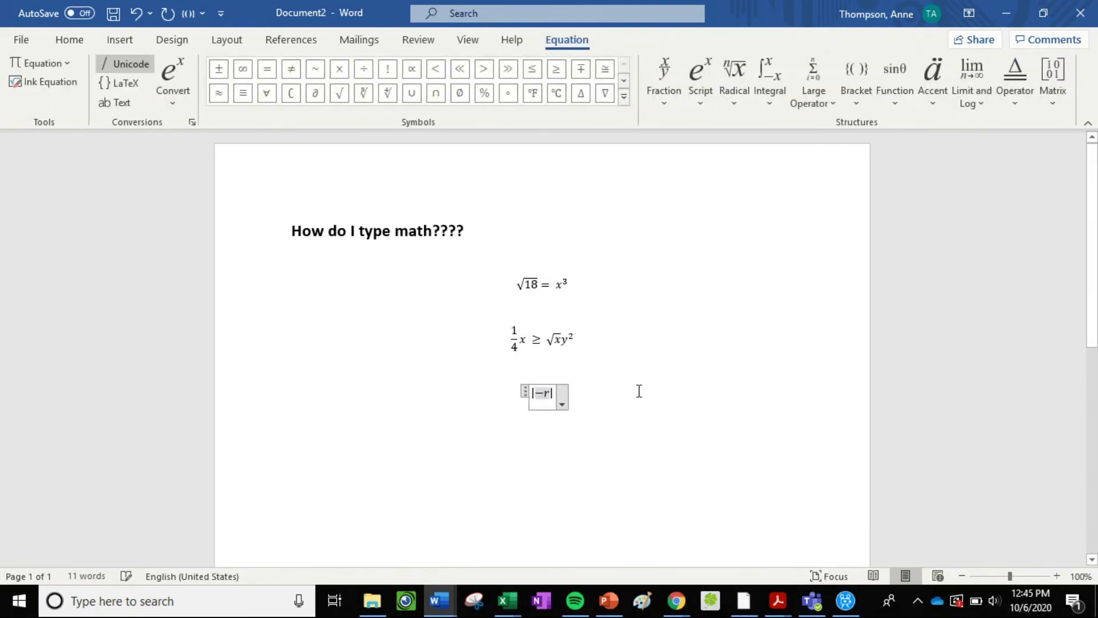
pyautogui.click(639, 390)
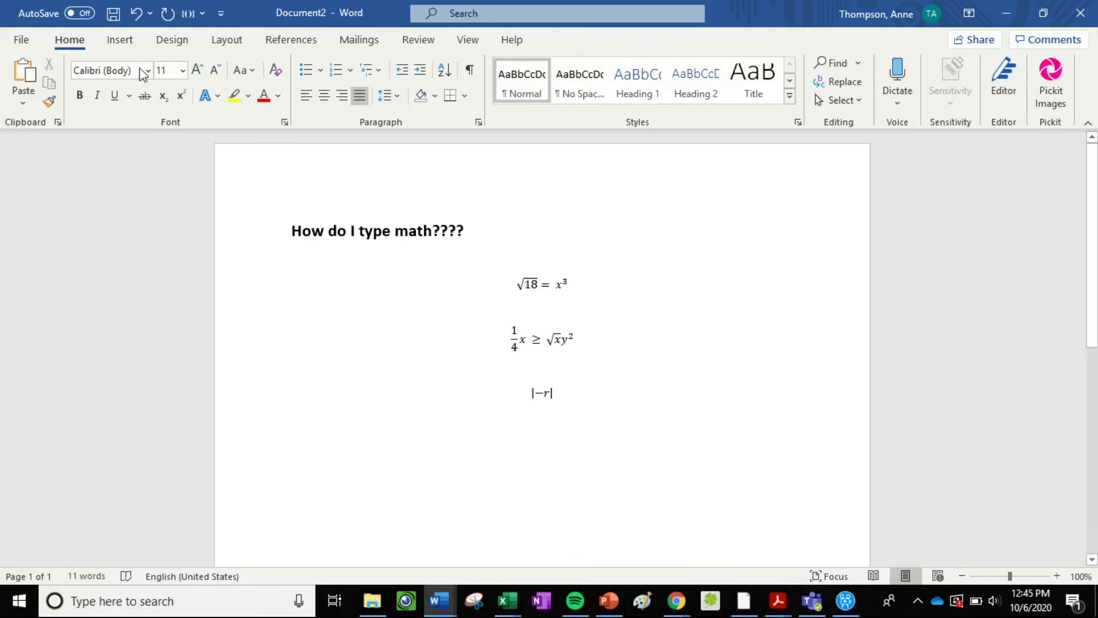